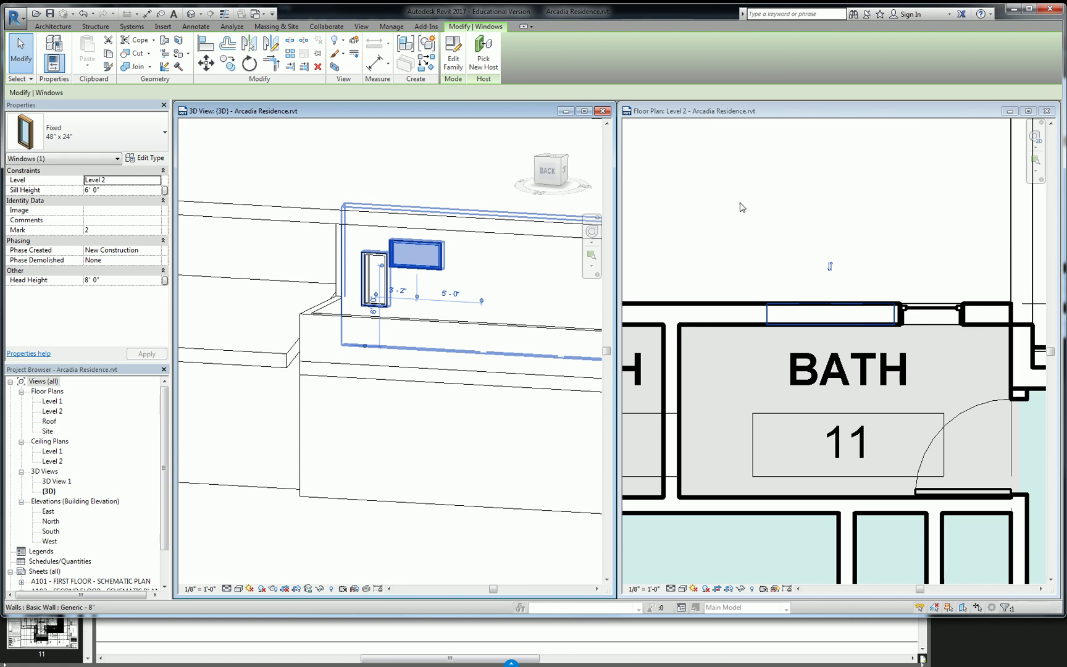
# - Create a rectangular plan region about 9'-4" by 1'-10" around the exterior wall of Bath 11 in the Level 2 plan
pyautogui.moveTo(855, 323); pyautogui.dragTo(877, 268, button='middle')
pyautogui.scroll(-2, 856, 266)
pyautogui.click(900, 262)
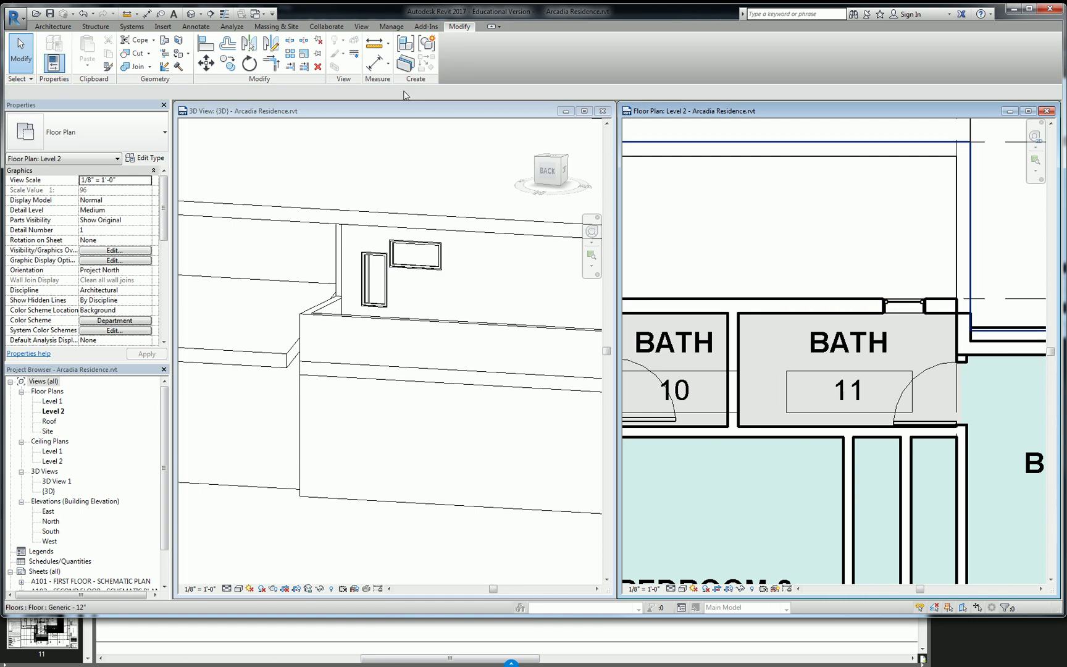
pyautogui.click(362, 28)
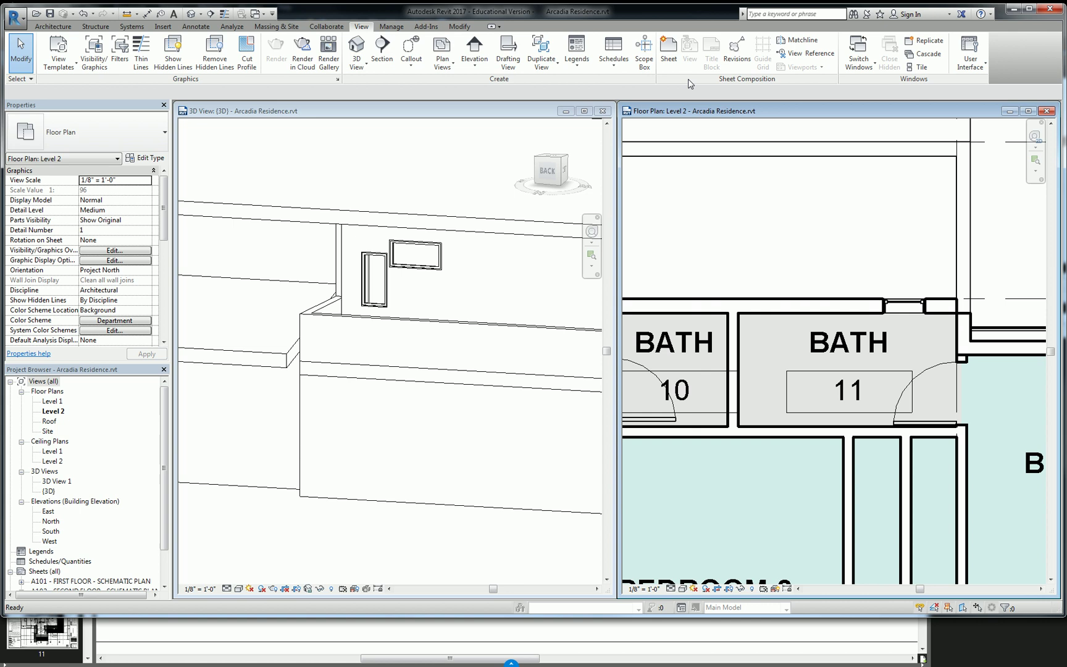
pyautogui.click(163, 27)
pyautogui.click(361, 27)
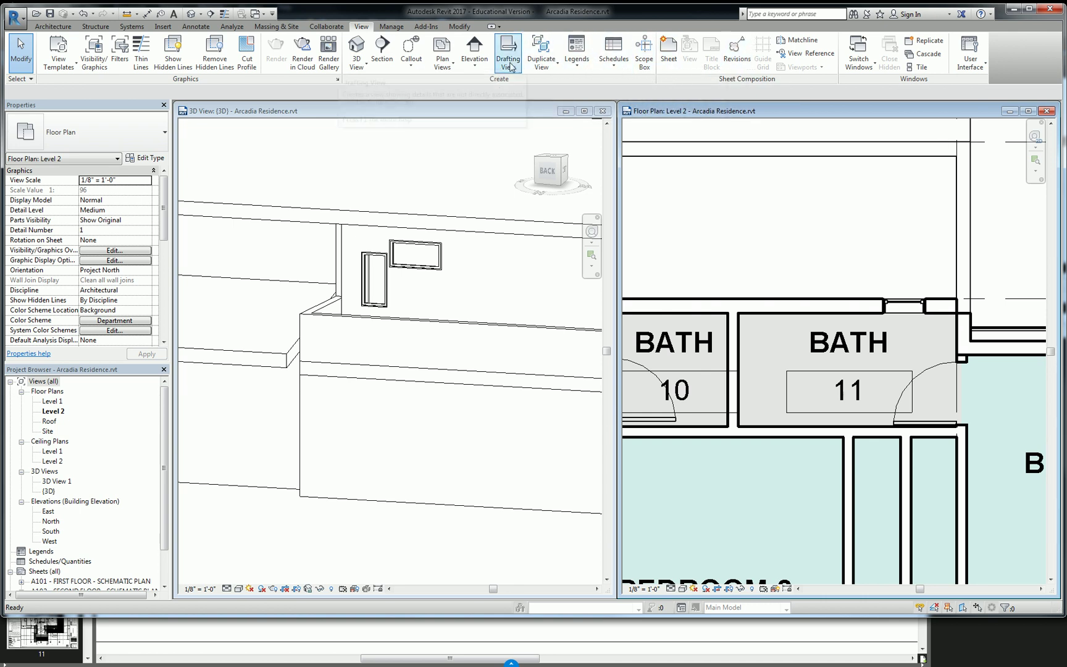
pyautogui.click(440, 65)
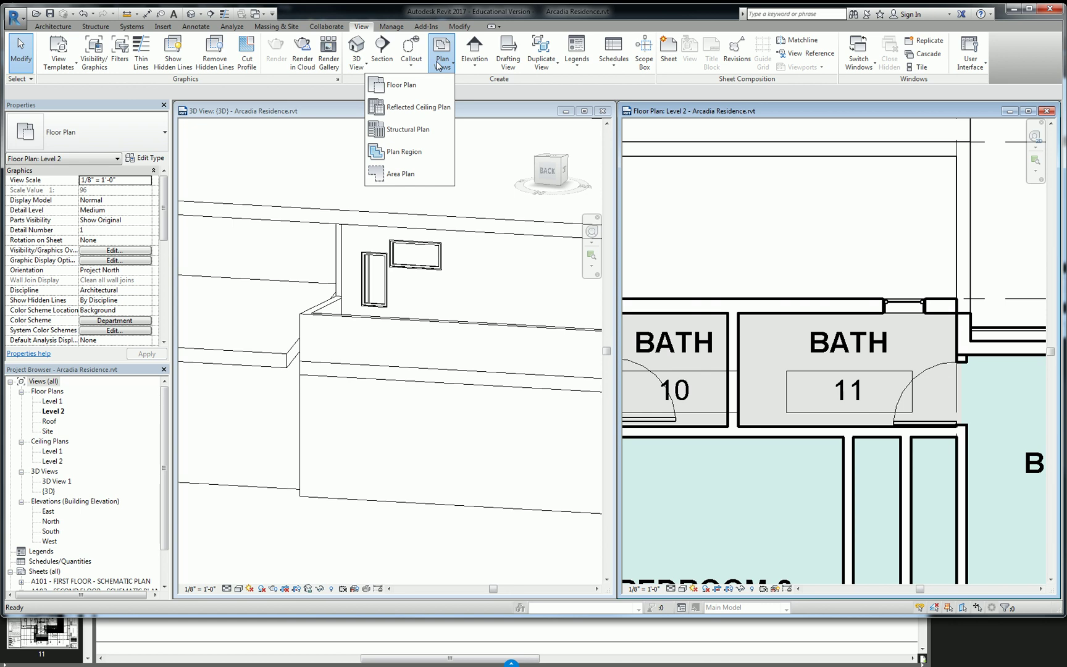
pyautogui.click(407, 159)
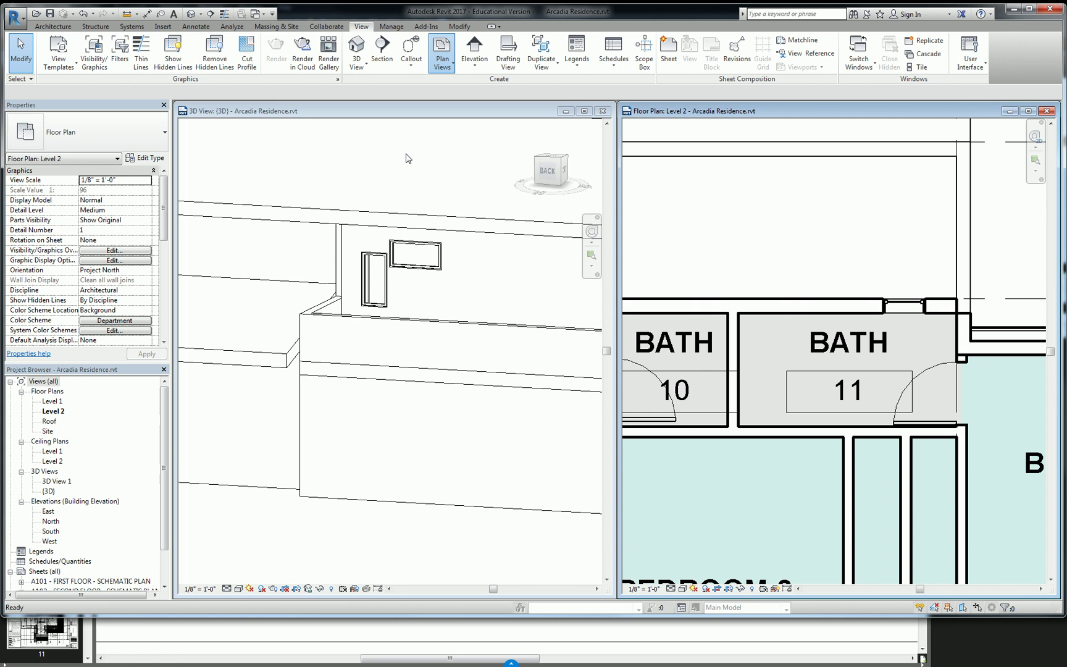
pyautogui.click(561, 316)
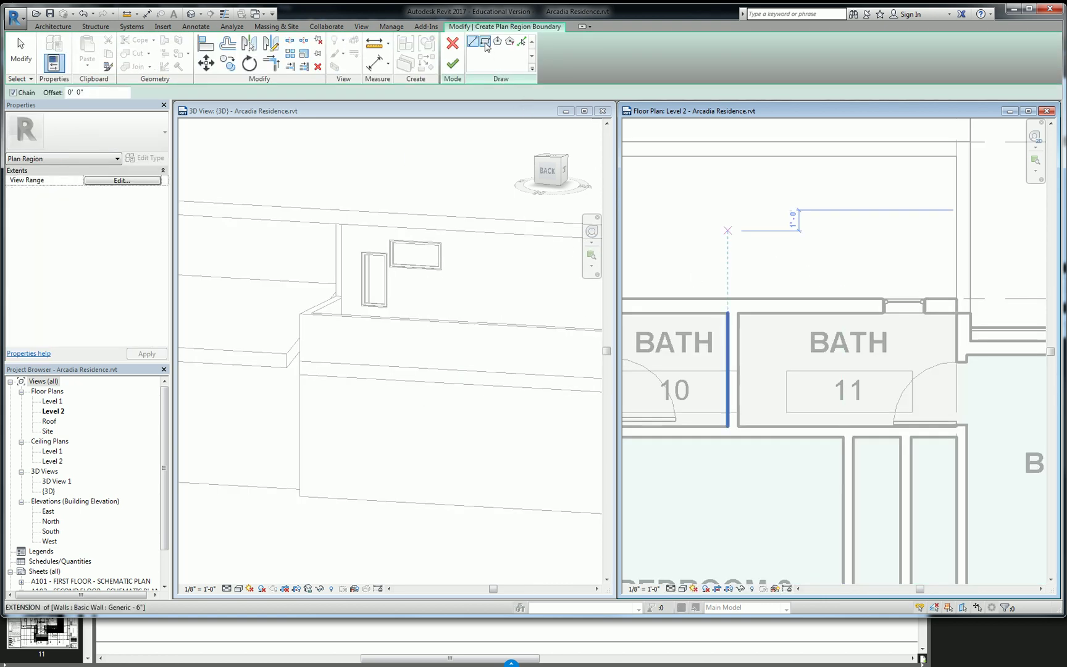
pyautogui.click(486, 46)
pyautogui.click(752, 285)
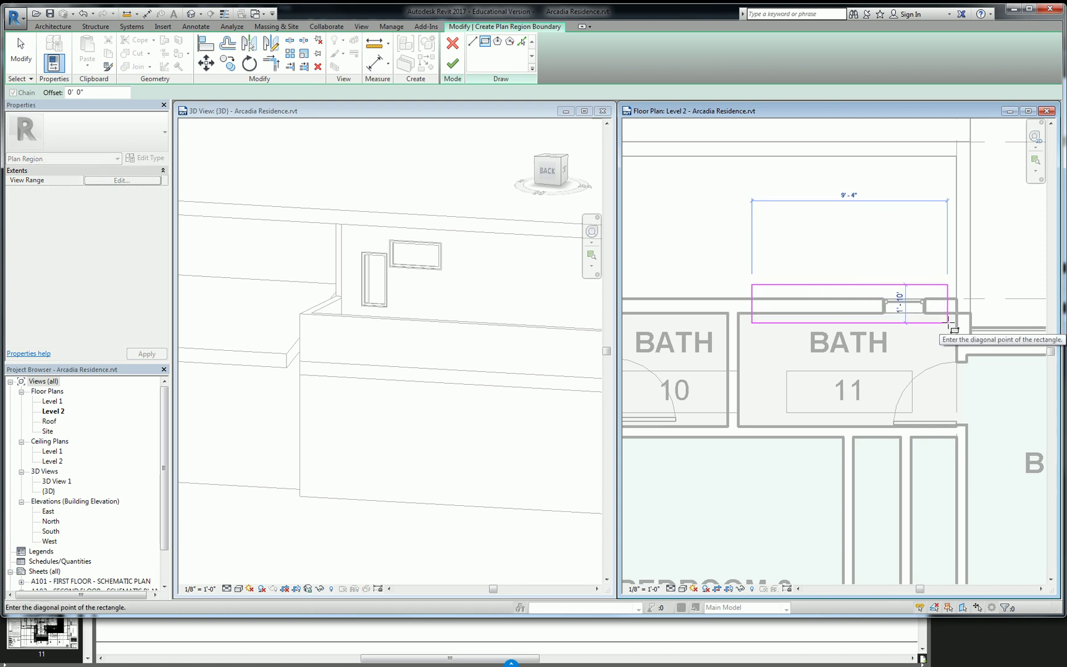
pyautogui.click(948, 323)
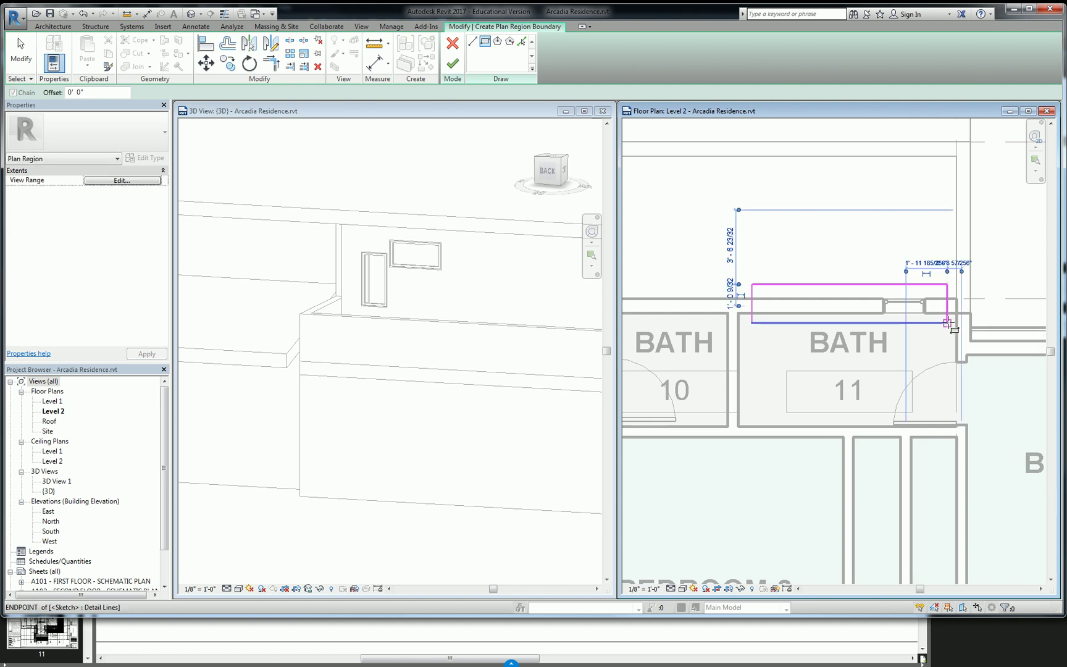
pyautogui.click(452, 63)
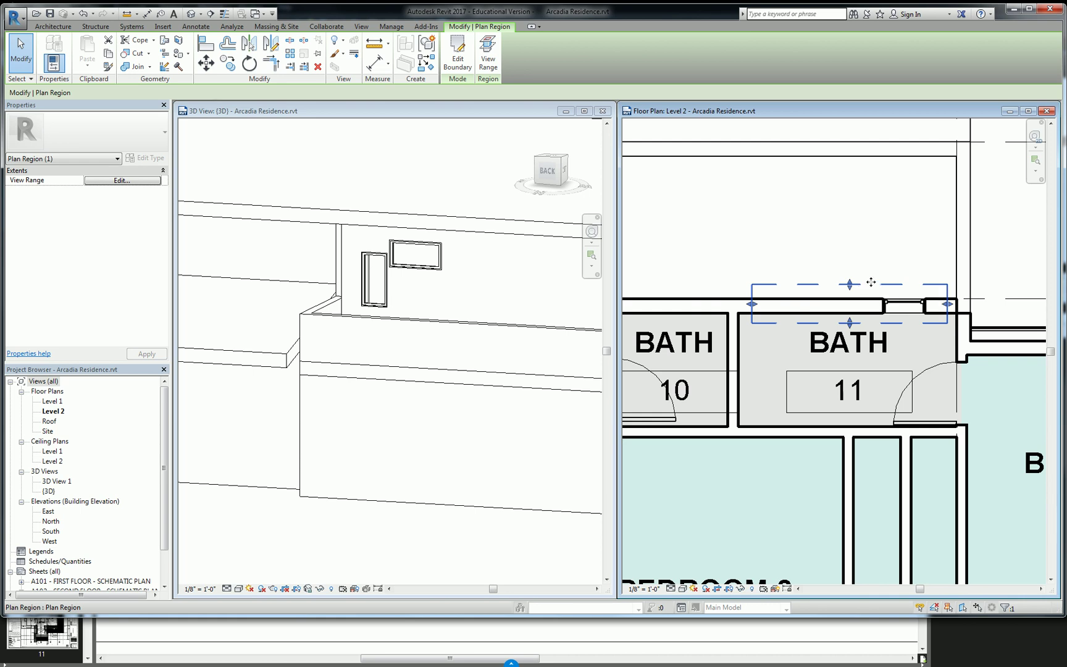
# - Set the plan region's view range cut plane offset to 6' 6" above Level 2
pyautogui.click(113, 181)
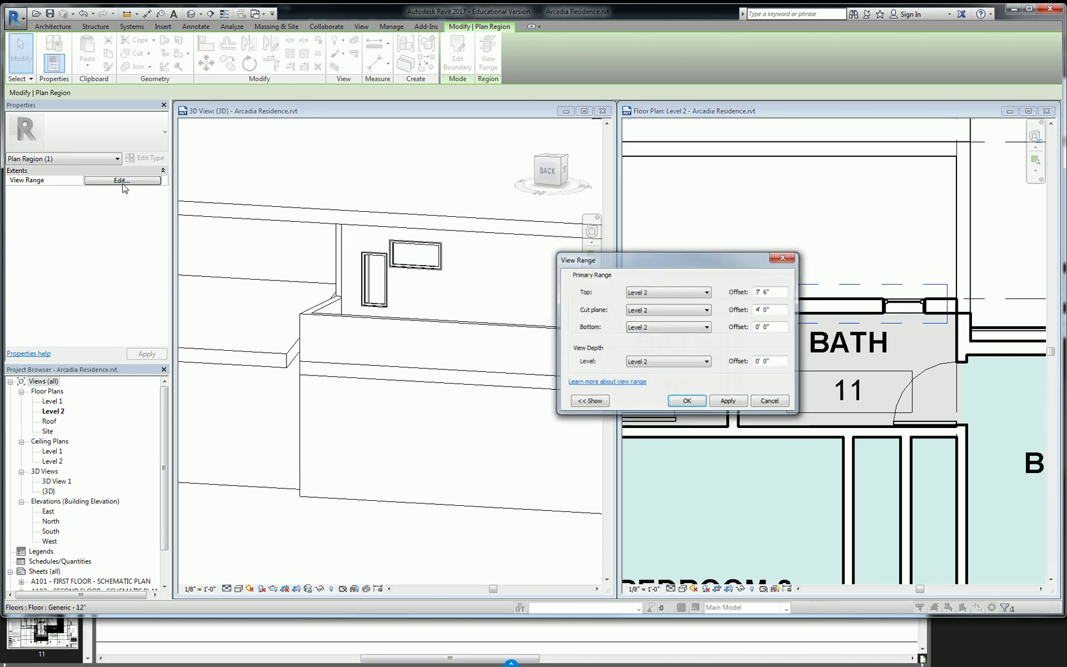
pyautogui.moveTo(685, 265); pyautogui.dragTo(667, 206)
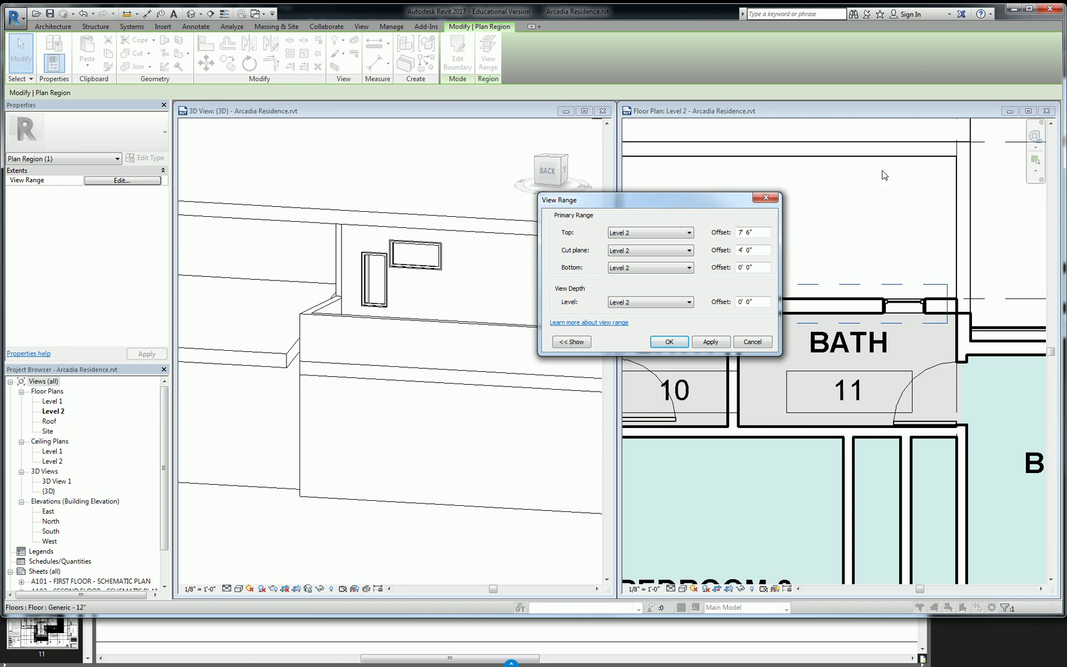
pyautogui.moveTo(763, 249); pyautogui.dragTo(725, 253)
pyautogui.write('6\'6"')
pyautogui.click(670, 342)
pyautogui.scroll(3, 831, 300)
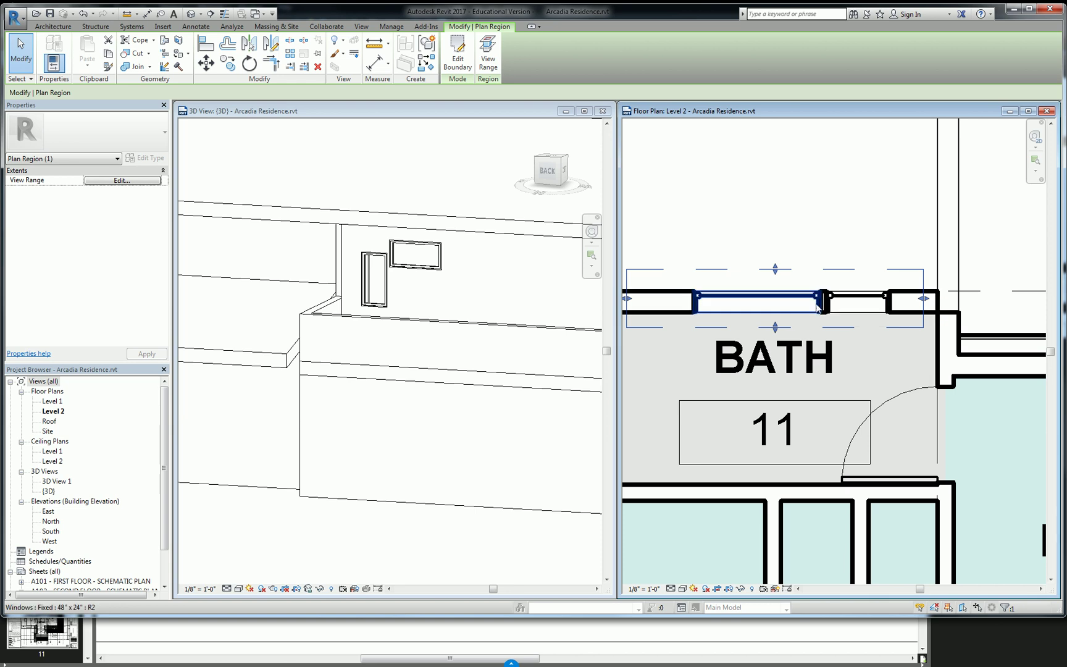
# - Stretch both ends of the plan region outward along the Bath 11 exterior wall, toward the room's side walls
pyautogui.scroll(-2, 796, 302)
pyautogui.scroll(1, 730, 300)
pyautogui.moveTo(730, 300); pyautogui.dragTo(715, 298)
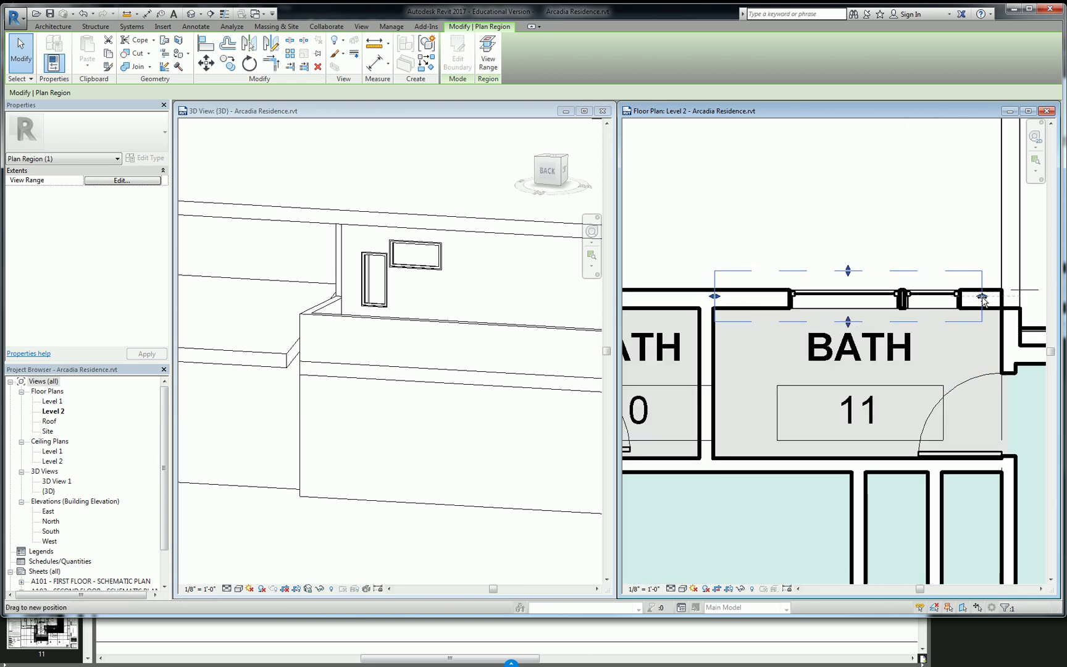
pyautogui.press('Escape')
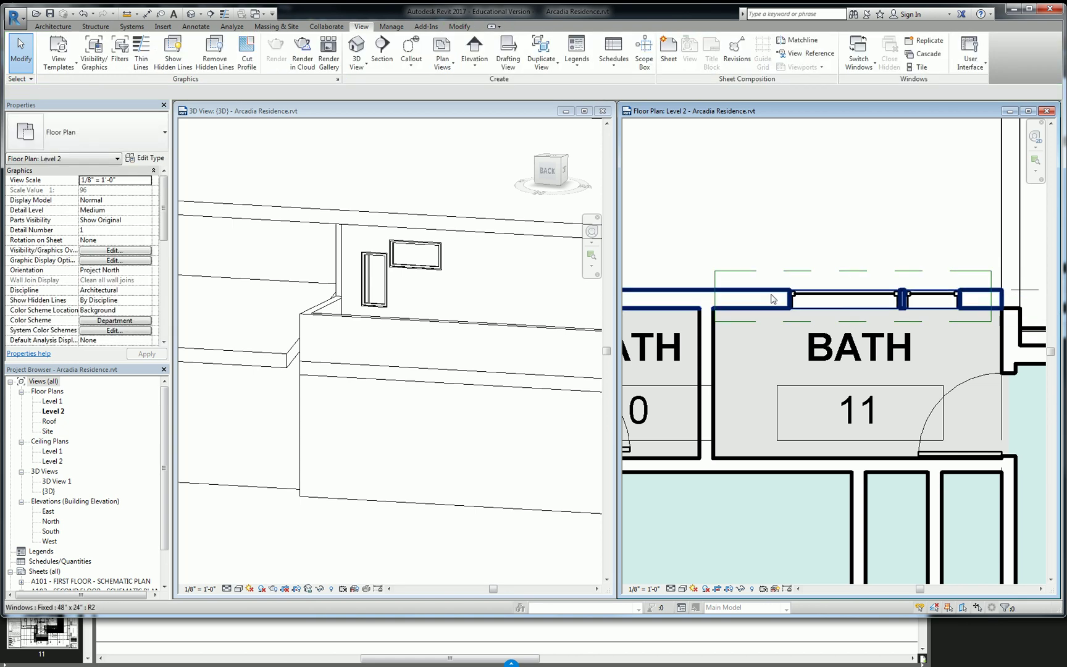
pyautogui.click(442, 66)
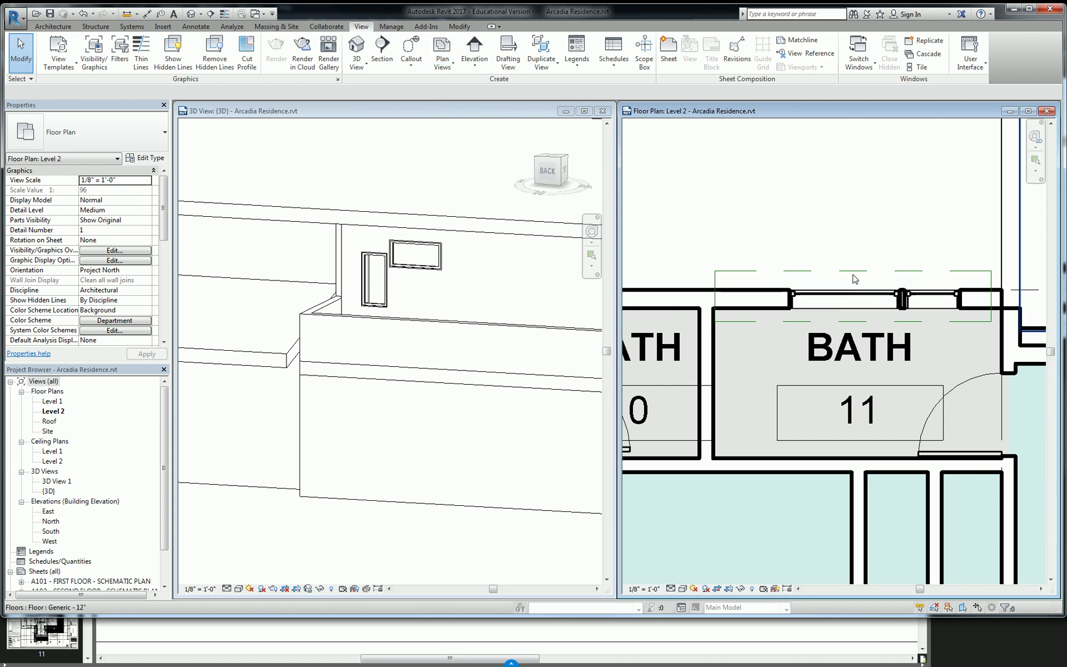
pyautogui.click(838, 320)
pyautogui.press('Escape')
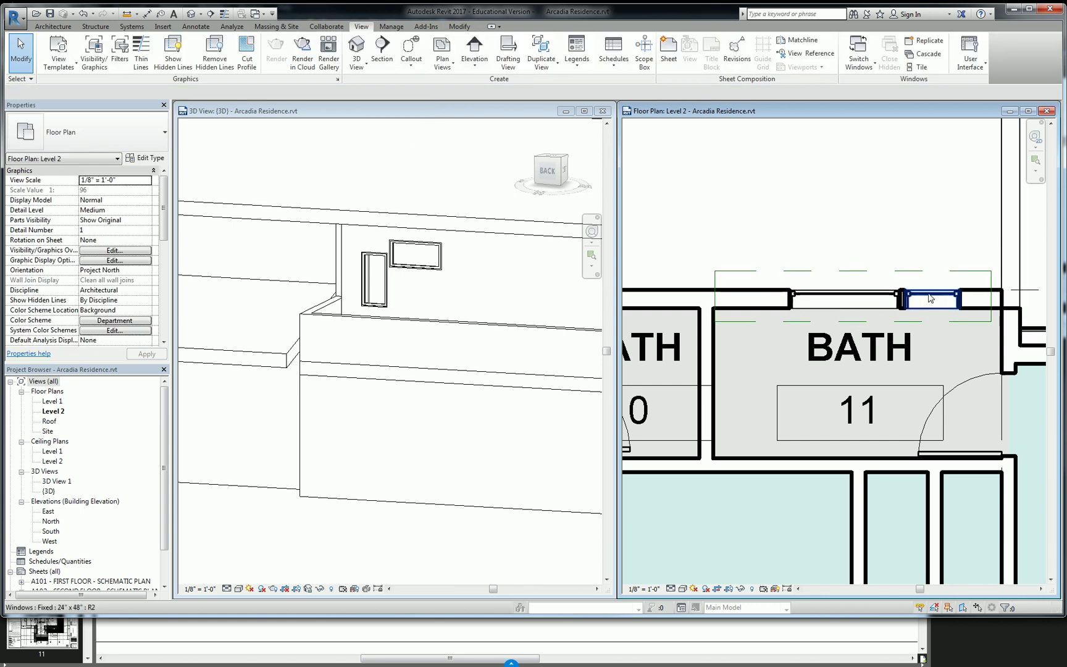
# - Delete the 24" x 48" window from the Bath 11 exterior wall
pyautogui.click(932, 300)
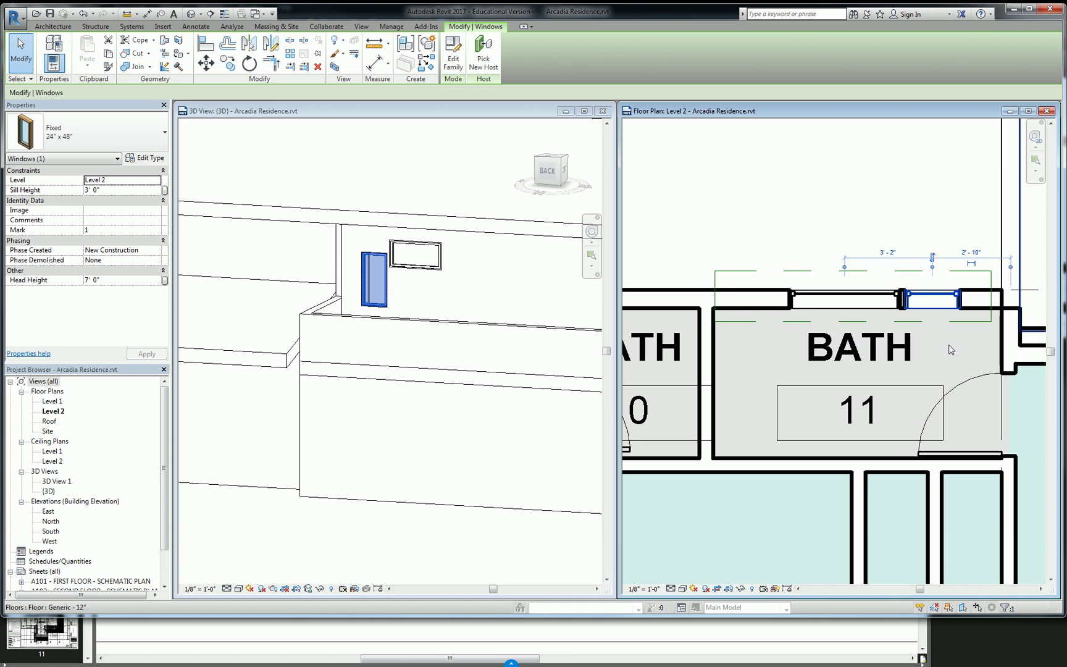
pyautogui.keyDown('ctrl'); pyautogui.click(846, 299); pyautogui.keyUp('ctrl')
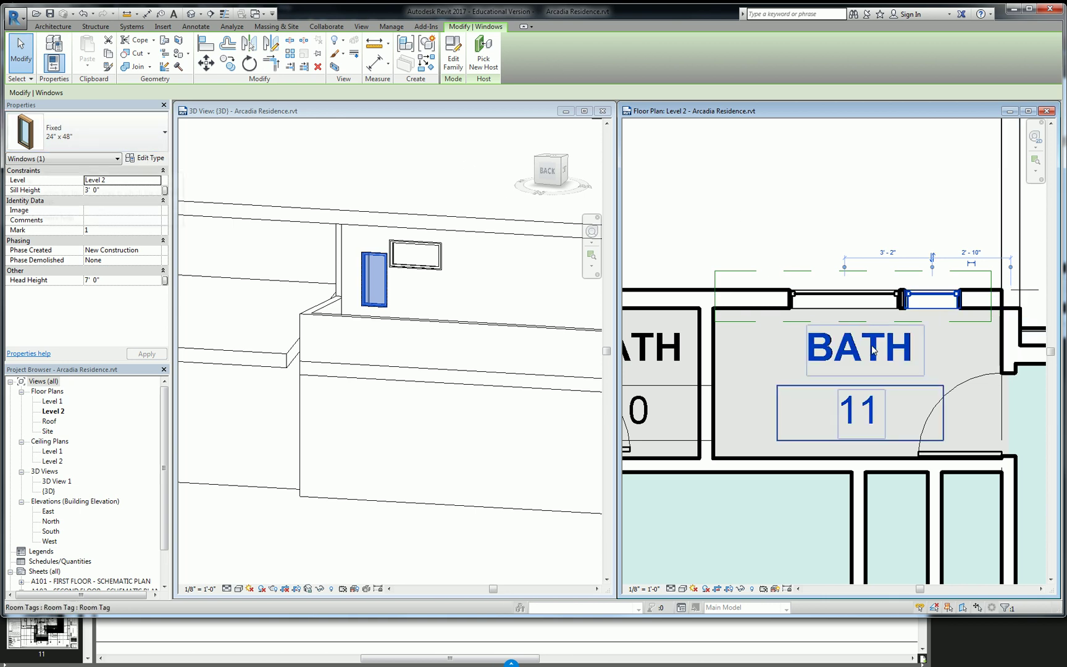
pyautogui.click(854, 301)
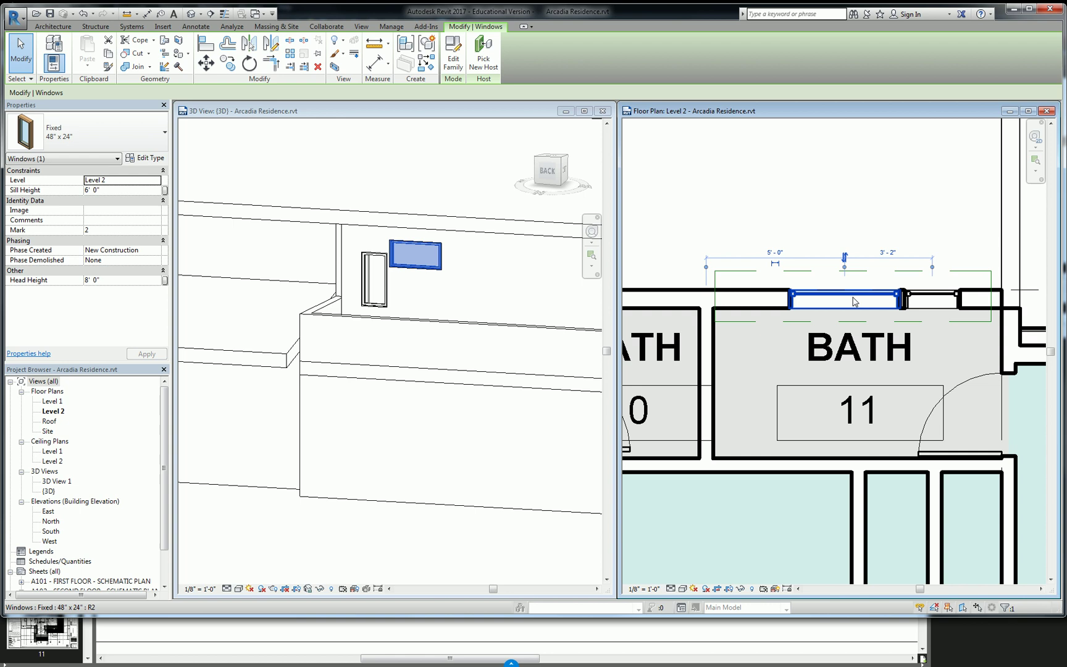
pyautogui.click(936, 296)
pyautogui.press('Delete')
# - Shift the 48" x 24" window along the wall away from the door side and copy it about 3'-11" toward the door side
pyautogui.click(874, 299)
pyautogui.moveTo(874, 300); pyautogui.dragTo(818, 295)
pyautogui.press('c')
pyautogui.press('o')
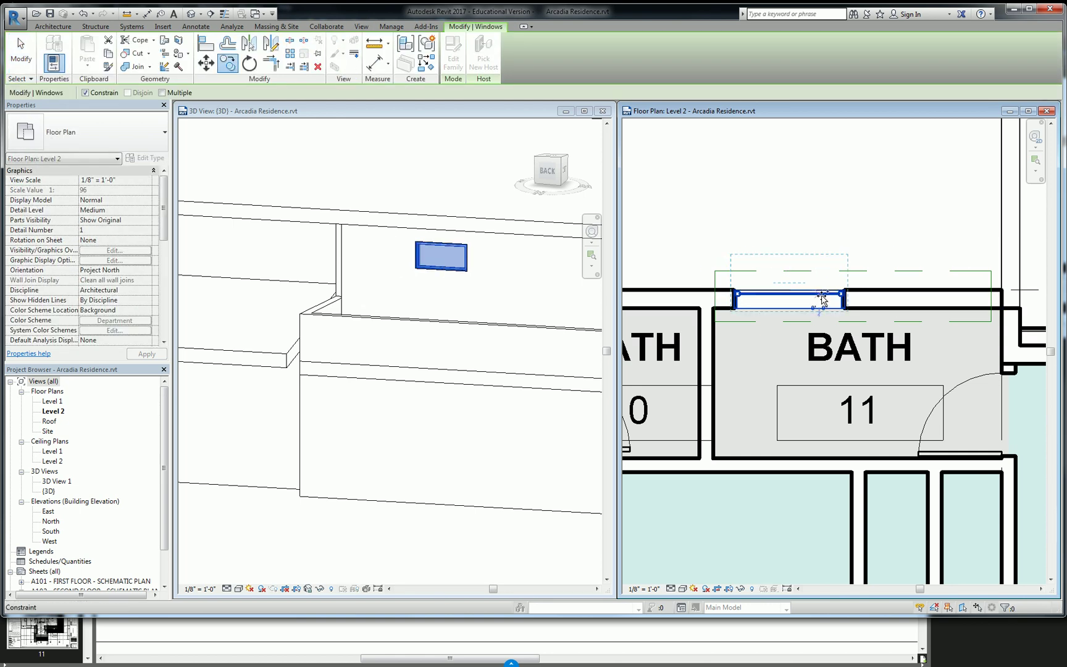
pyautogui.click(819, 295)
pyautogui.click(926, 296)
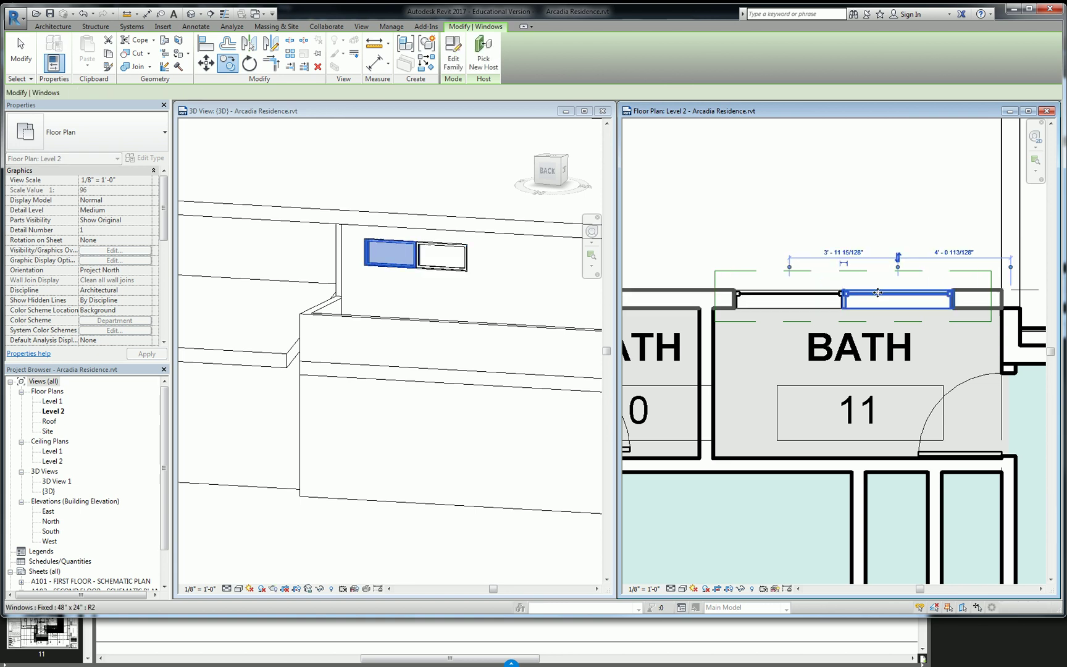
# - Try to duplicate the copied window's type under the name 36" x 24"
pyautogui.click(150, 158)
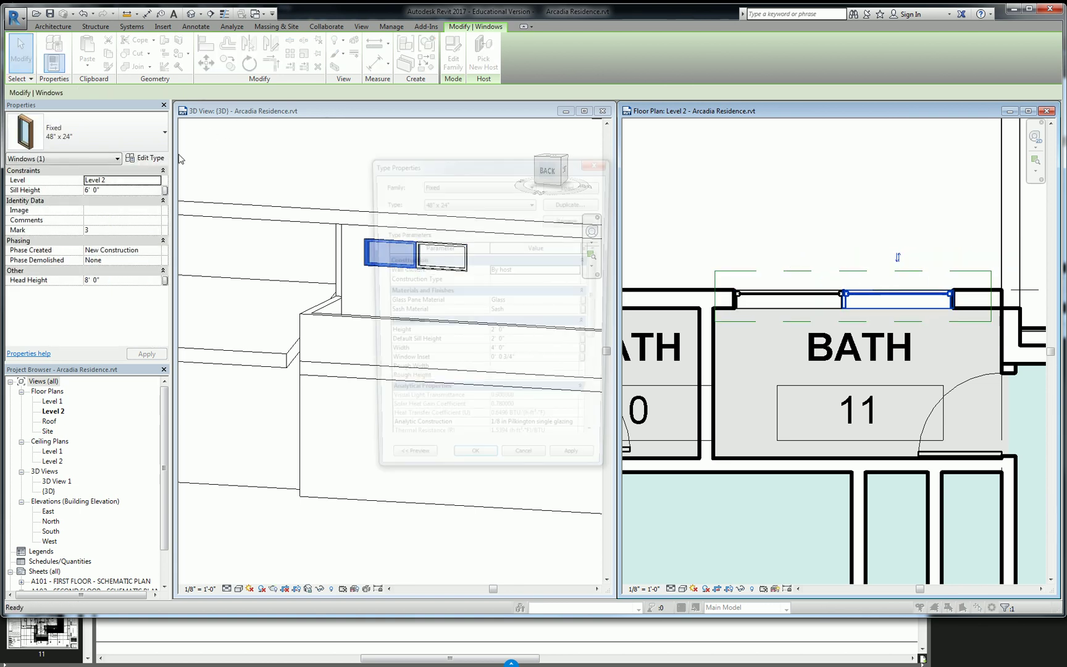
pyautogui.click(579, 211)
pyautogui.press('End')
pyautogui.press('BackSpace')
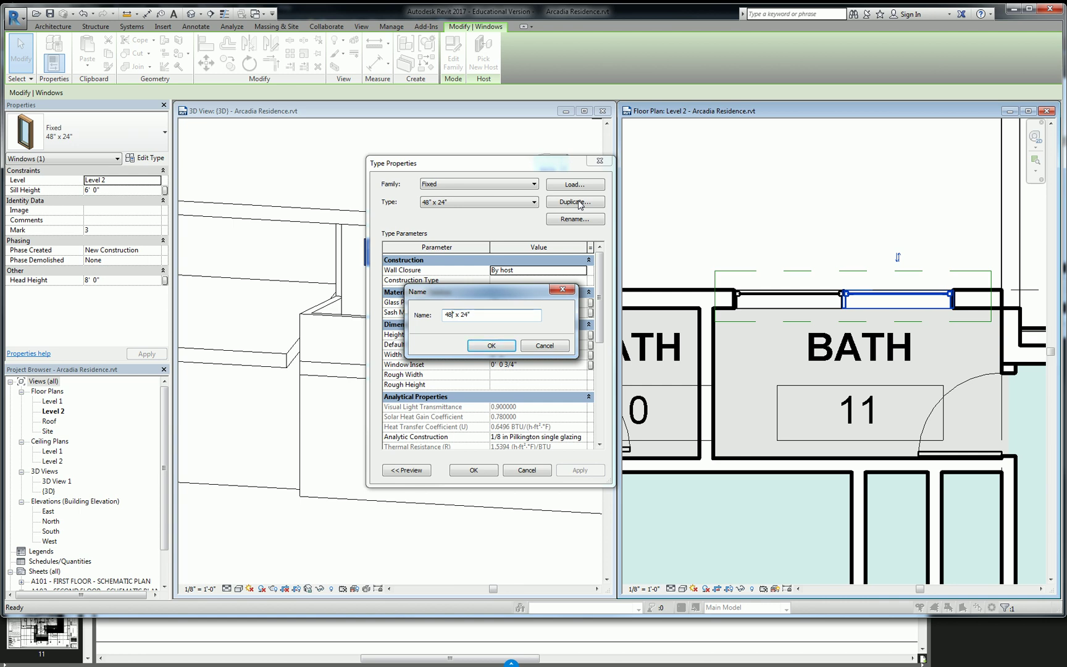
pyautogui.press('Home')
pyautogui.press('Delete')
pyautogui.press('Delete')
pyautogui.write('36')
pyautogui.click(485, 343)
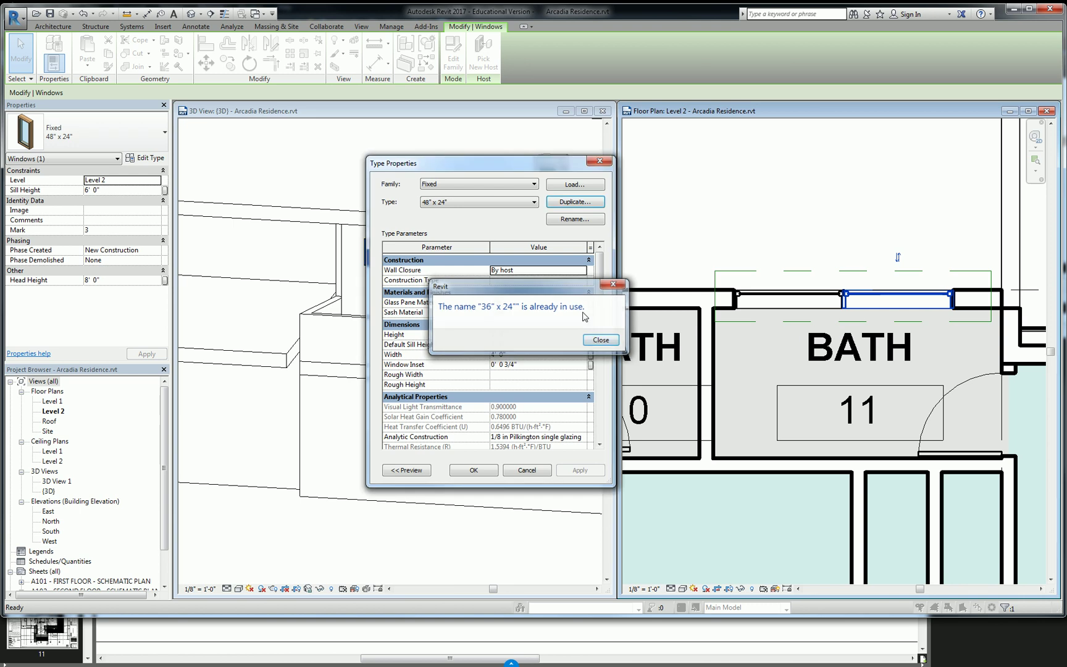
pyautogui.click(594, 343)
# - Change the copied window to the 36" x 24" type and slide it to about 3'-8" from the neighbouring window's centre
pyautogui.click(501, 204)
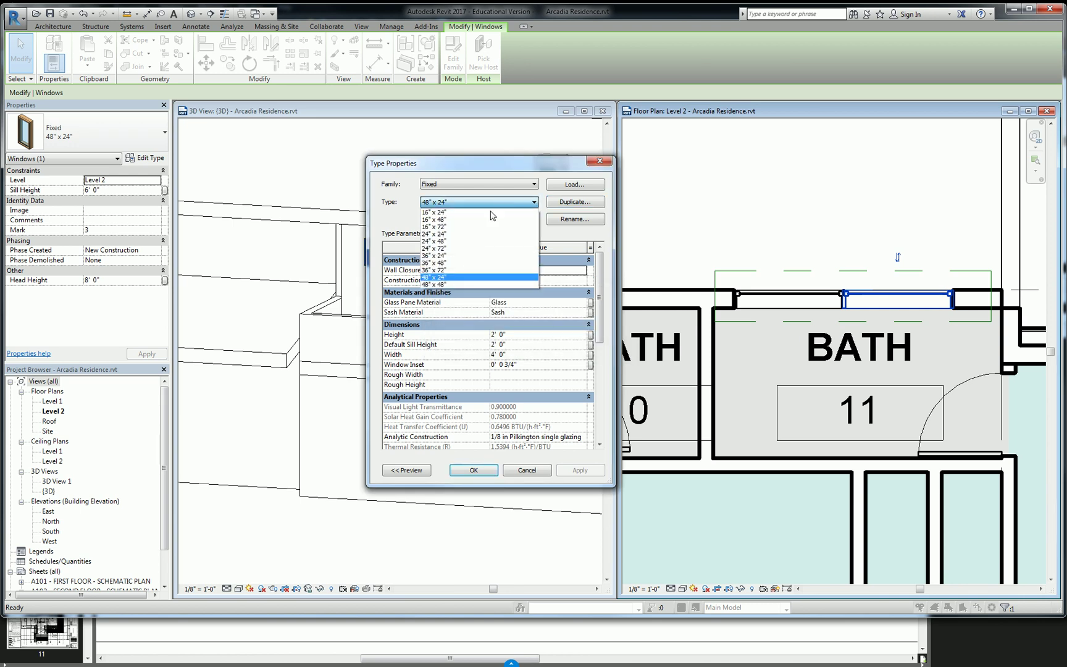
pyautogui.click(454, 256)
pyautogui.click(486, 470)
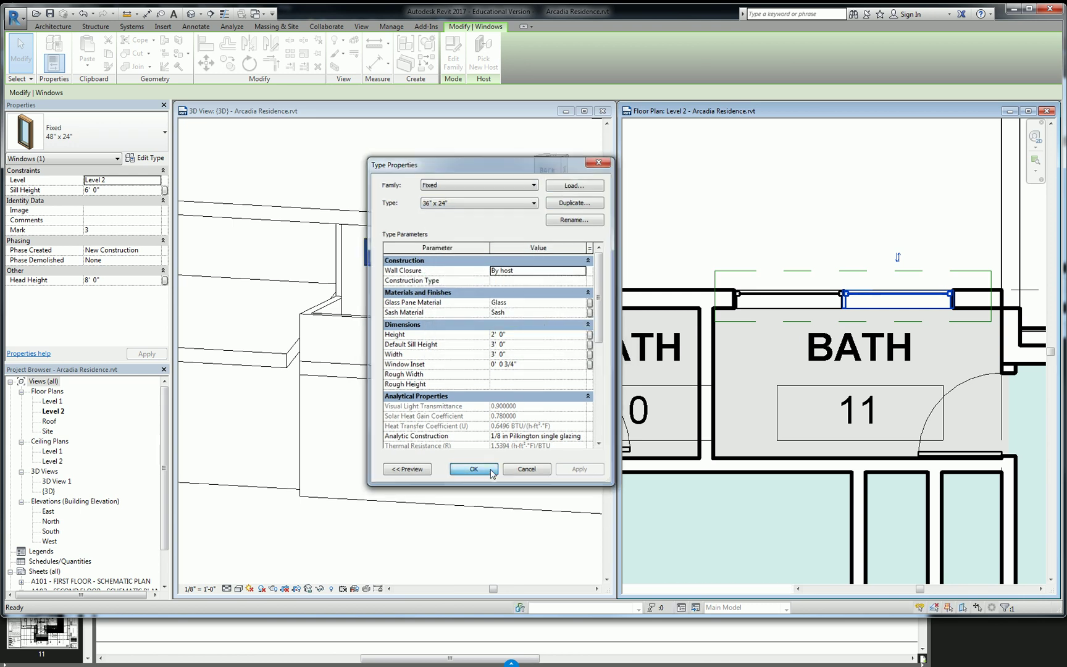
pyautogui.moveTo(907, 308); pyautogui.dragTo(855, 295)
pyautogui.scroll(2, 876, 290)
pyautogui.scroll(-3, 855, 295)
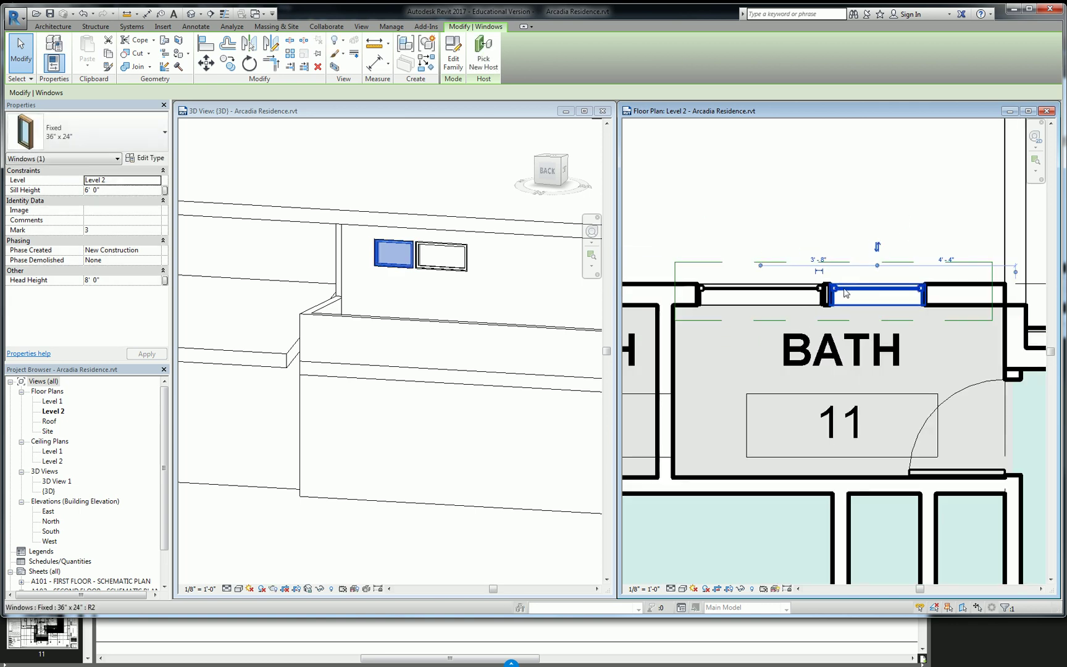
pyautogui.press('Escape')
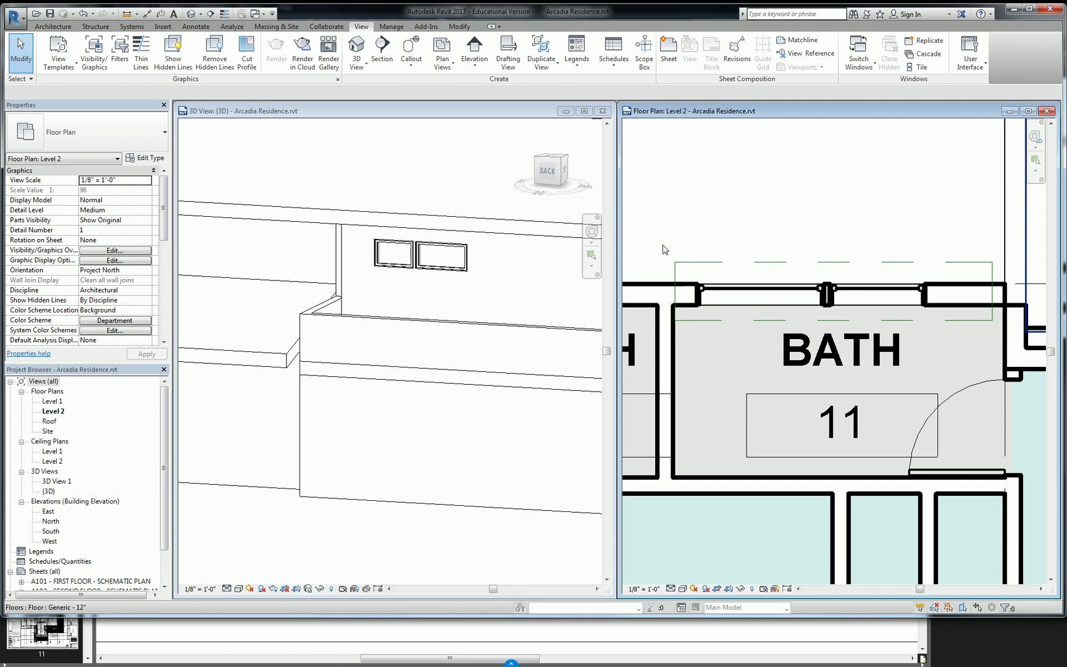
# - Display the Level 2 plan with thin lines, focused on the gap between the two Bath 11 windows
pyautogui.click(834, 290)
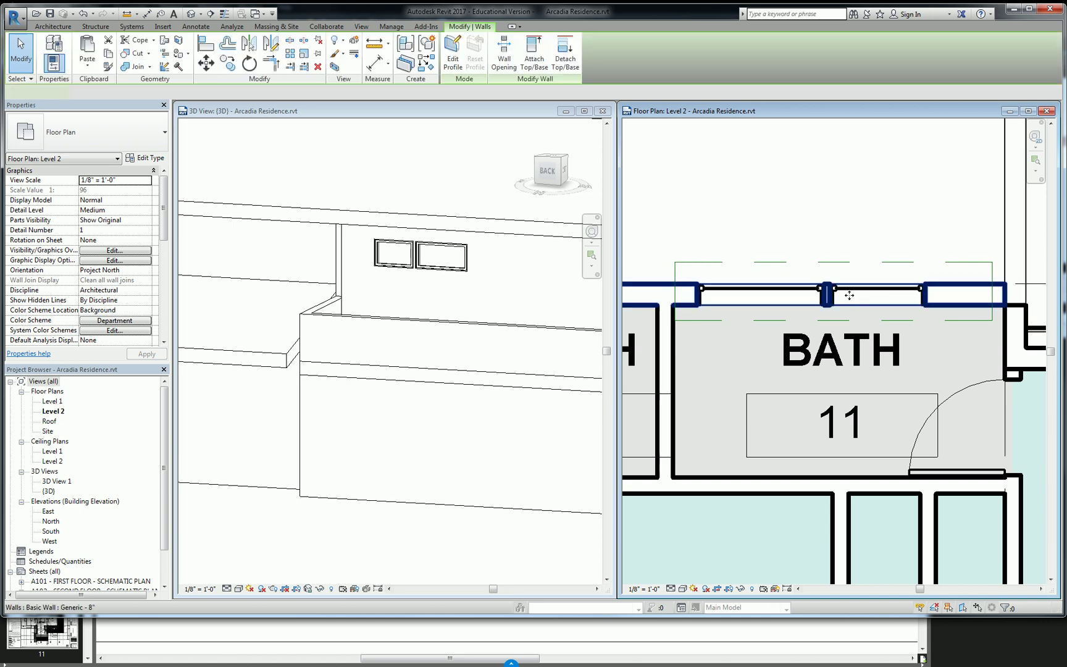
pyautogui.scroll(2, 835, 289)
pyautogui.press('Escape')
pyautogui.scroll(2, 835, 289)
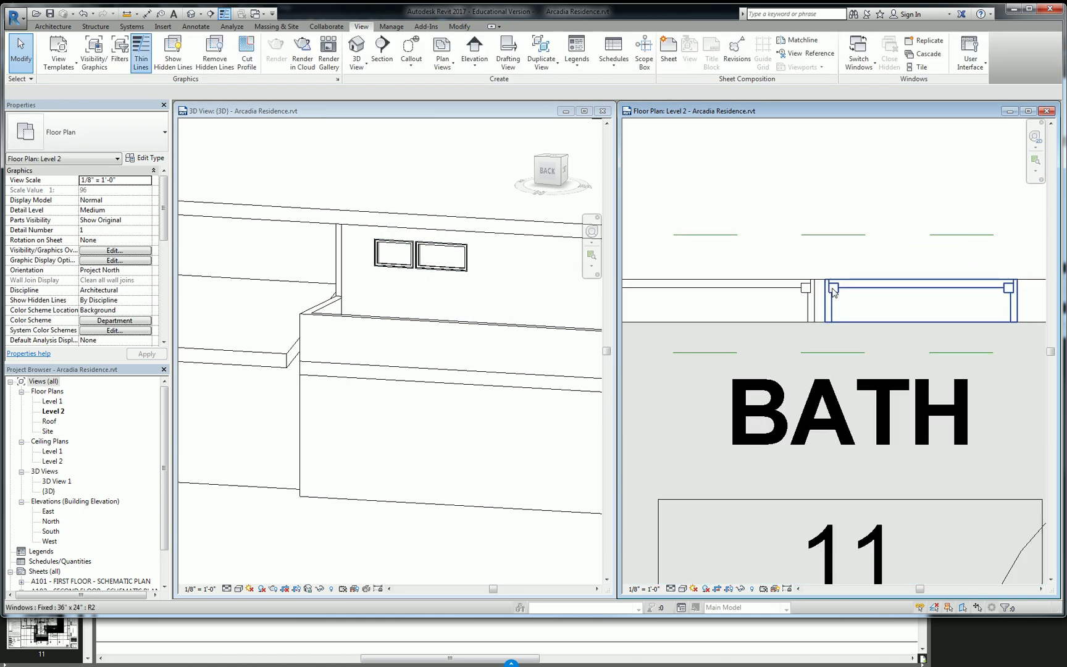
# - Move the 36" x 24" window flush against the adjacent 48" x 24" window
pyautogui.click(833, 291)
pyautogui.press('m')
pyautogui.press('v')
pyautogui.scroll(2, 821, 295)
pyautogui.click(824, 286)
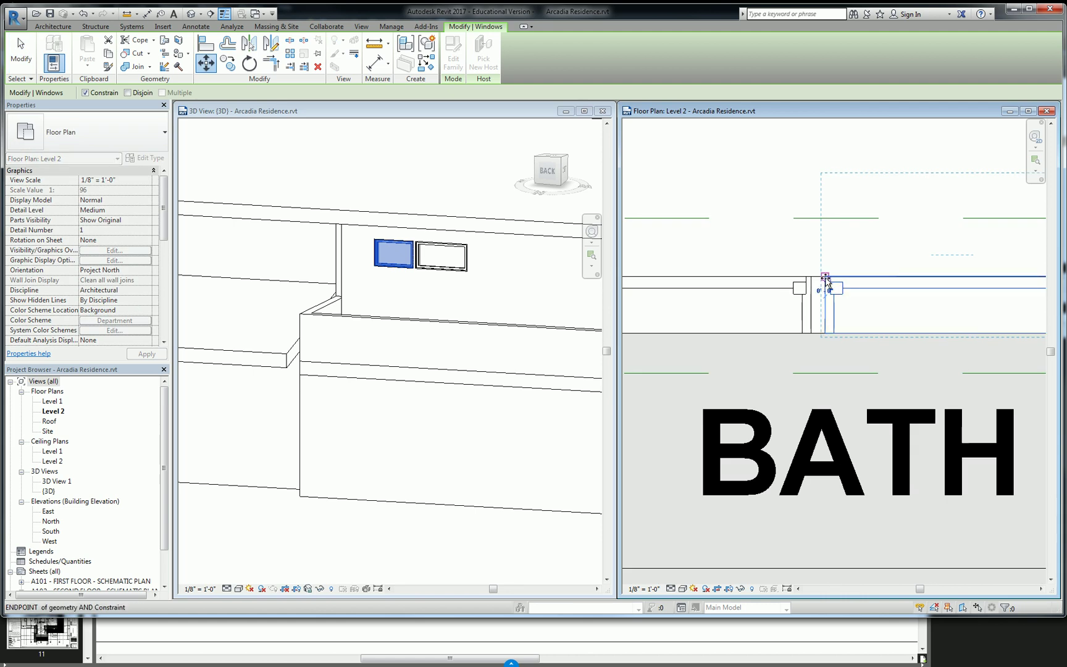
pyautogui.click(816, 283)
pyautogui.press('Escape')
pyautogui.scroll(-3, 852, 309)
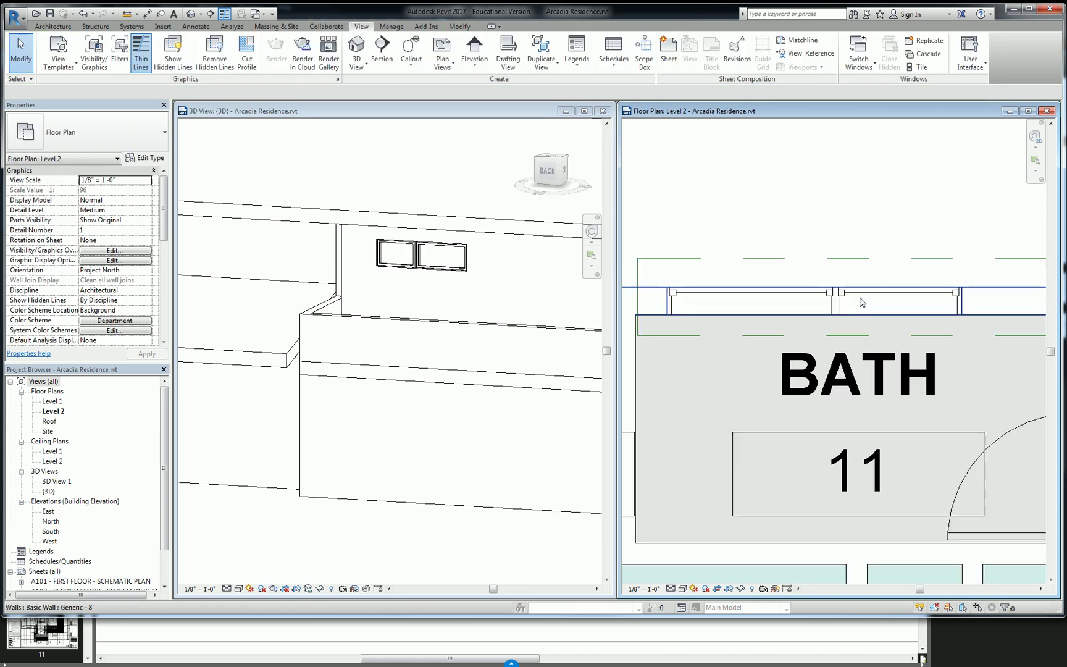
# - Compare the Bath 11 wall with thin lines off and on, and undo the last window move
pyautogui.scroll(2, 852, 308)
pyautogui.scroll(-2, 833, 333)
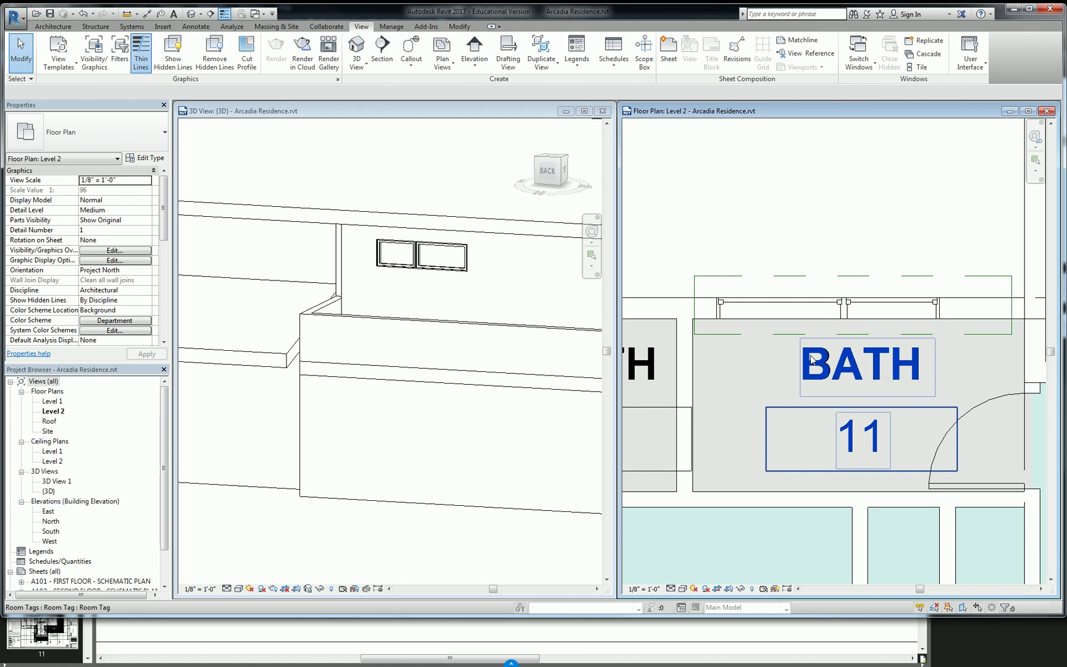
pyautogui.press('t')
pyautogui.press('l')
pyautogui.press('t')
pyautogui.press('l')
pyautogui.scroll(4, 811, 360)
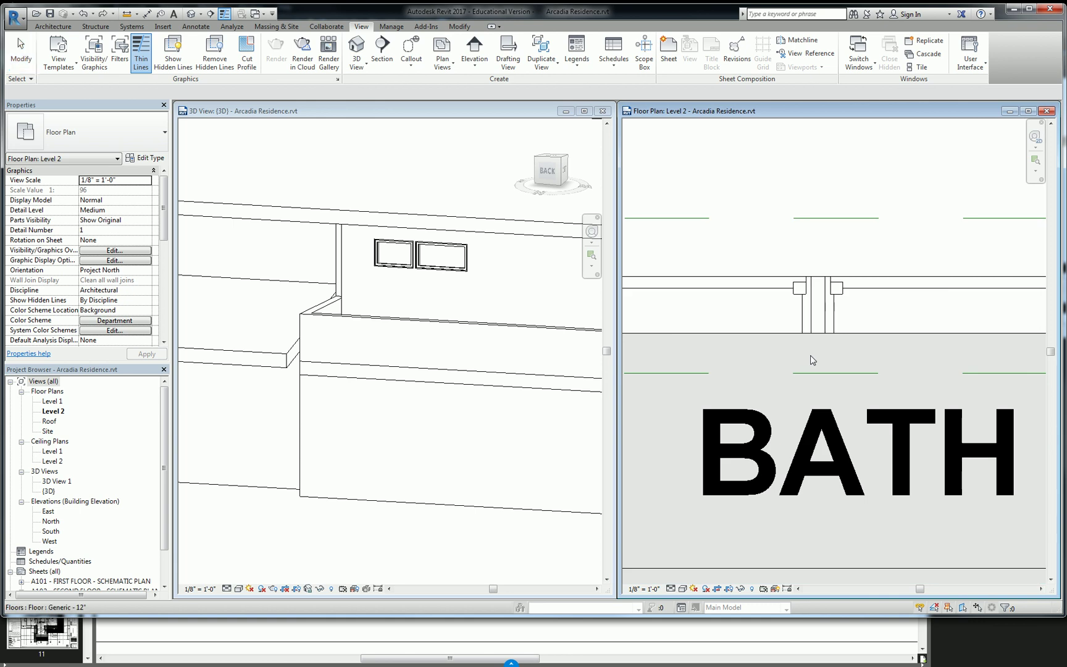
pyautogui.scroll(-2, 809, 297)
# - Move the 36" x 24" window against the adjacent Bath 11 window so their centres are 3'-6" apart
pyautogui.click(833, 303)
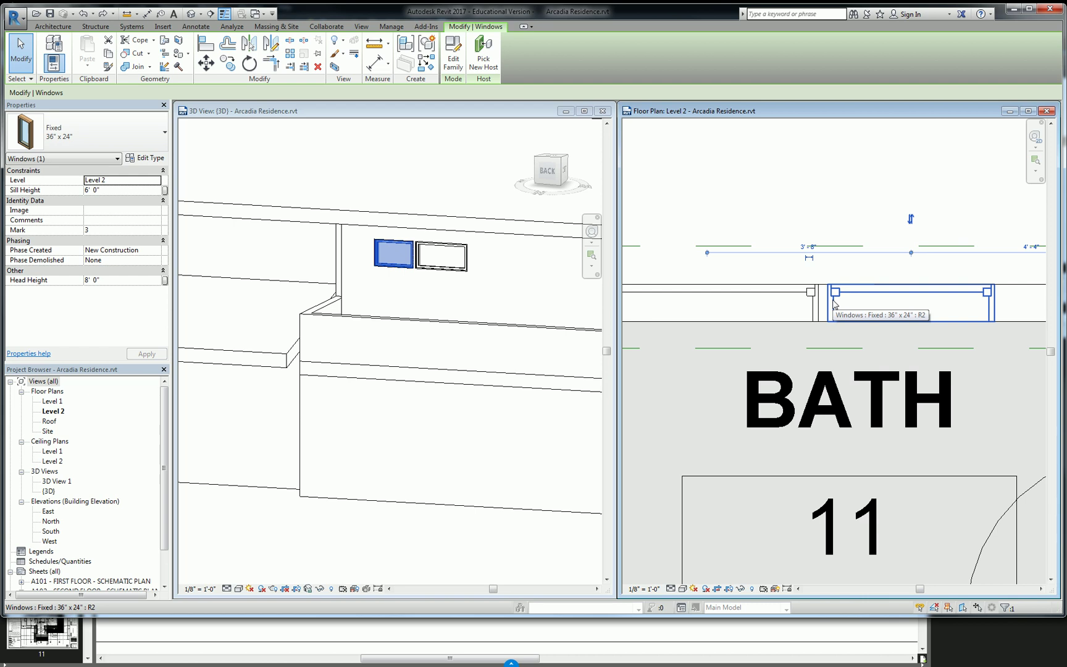
pyautogui.moveTo(834, 302); pyautogui.dragTo(807, 284)
pyautogui.scroll(2, 831, 300)
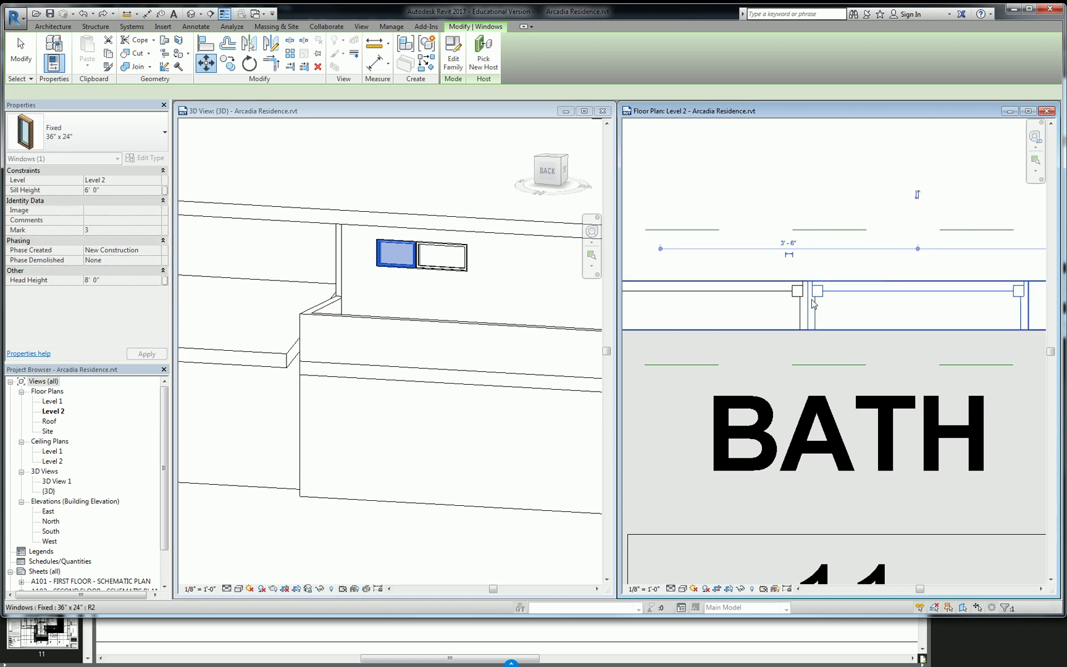
pyautogui.press('Escape')
pyautogui.scroll(2, 802, 284)
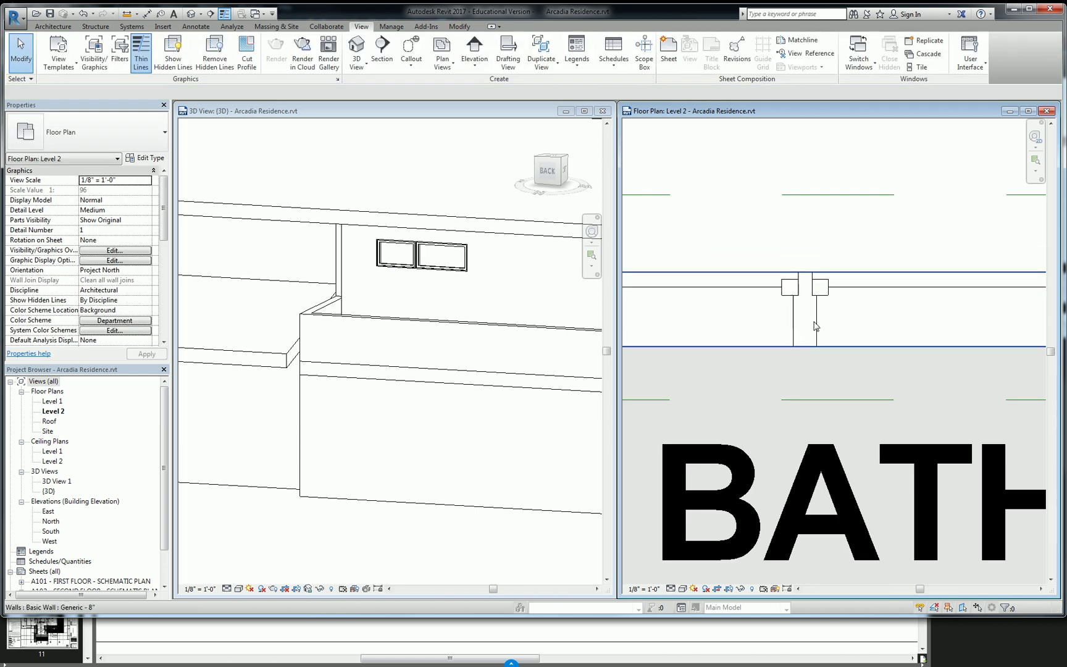
# - Turn off thin lines in the Level 2 plan and show the whole Bath 11 room
pyautogui.scroll(-3, 796, 336)
pyautogui.press('t')
pyautogui.press('l')
pyautogui.scroll(-1, 815, 321)
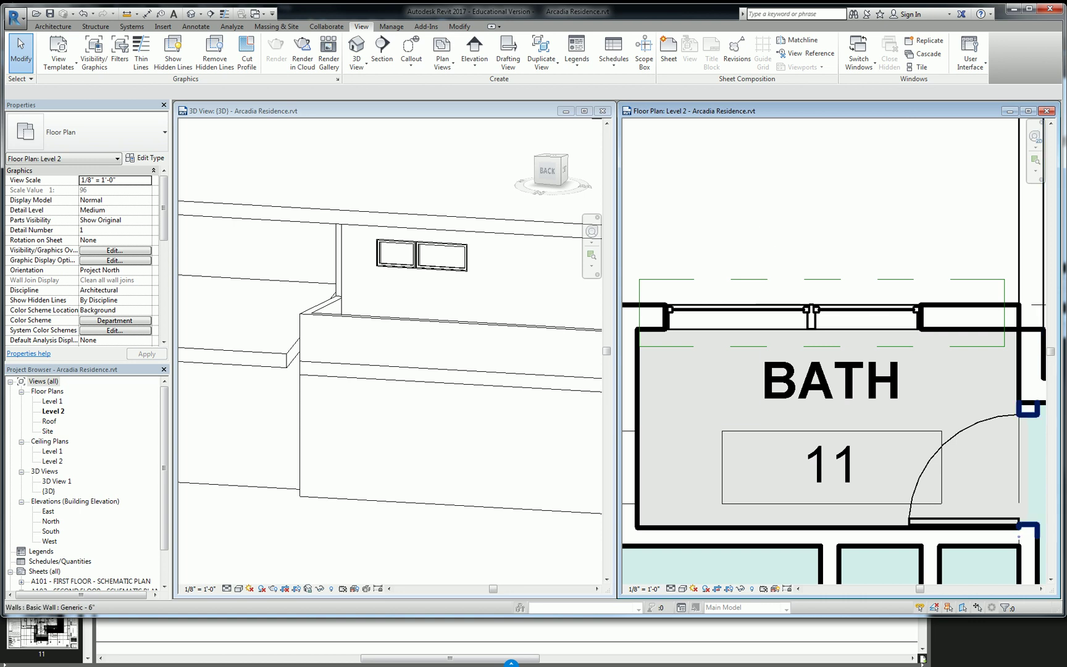
# - Switch to the Revu drawing set and examine the Bathroom 2 and Bathroom 3 windows on page 11
pyautogui.hotkey('alt', 'Tab')
pyautogui.scroll(-5, 483, 241)
pyautogui.scroll(3, 38, 293)
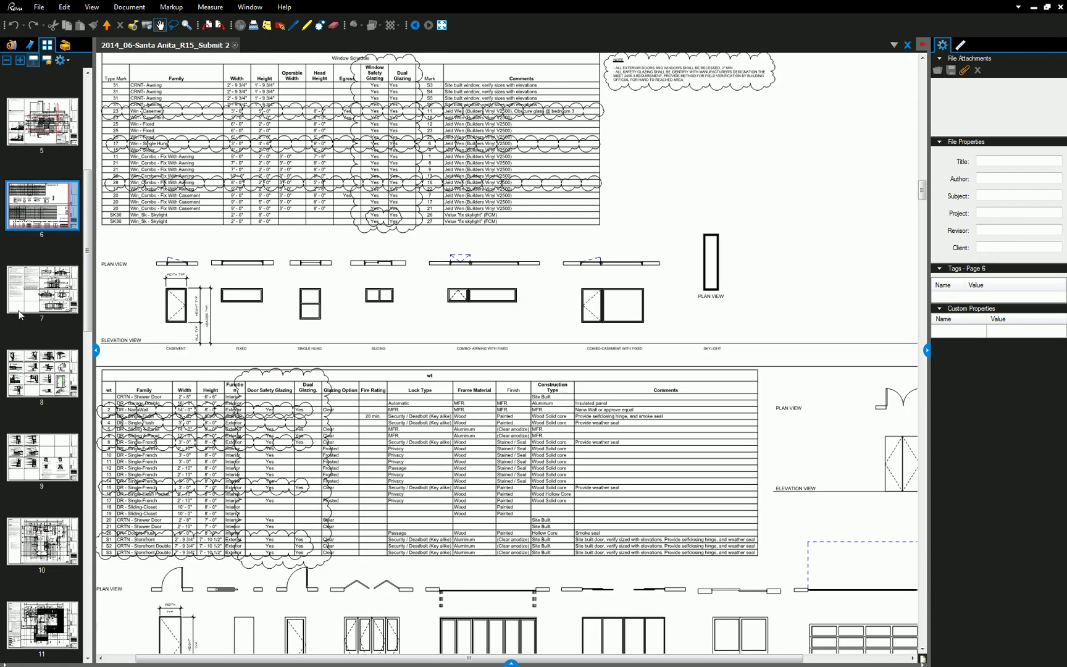
pyautogui.scroll(-8, 37, 297)
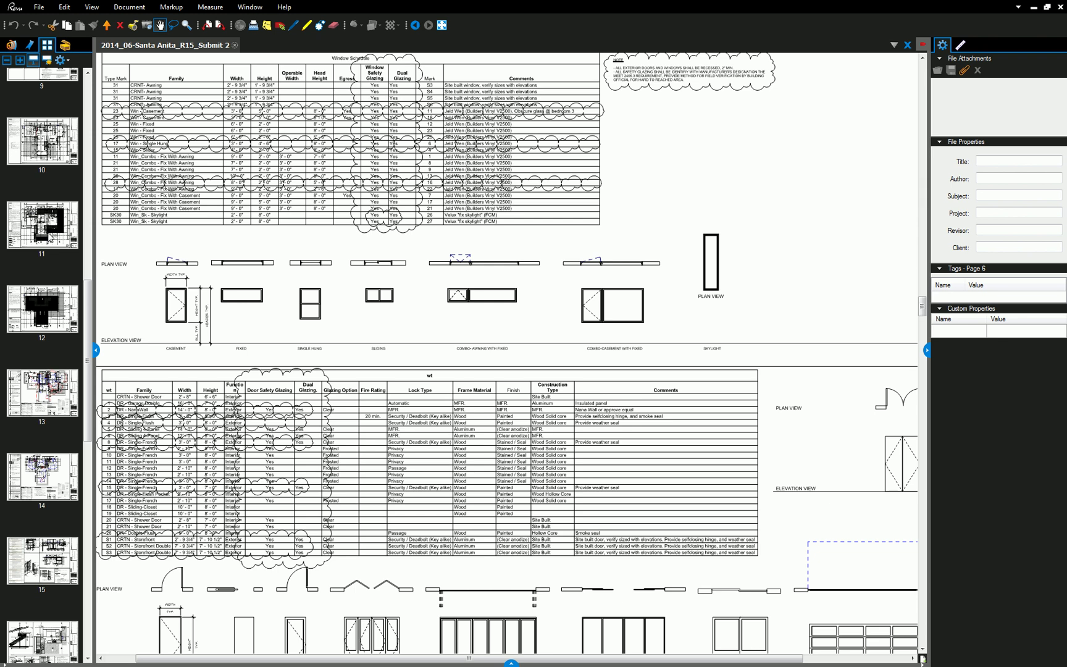
pyautogui.click(42, 225)
pyautogui.scroll(5, 451, 247)
pyautogui.scroll(3, 452, 247)
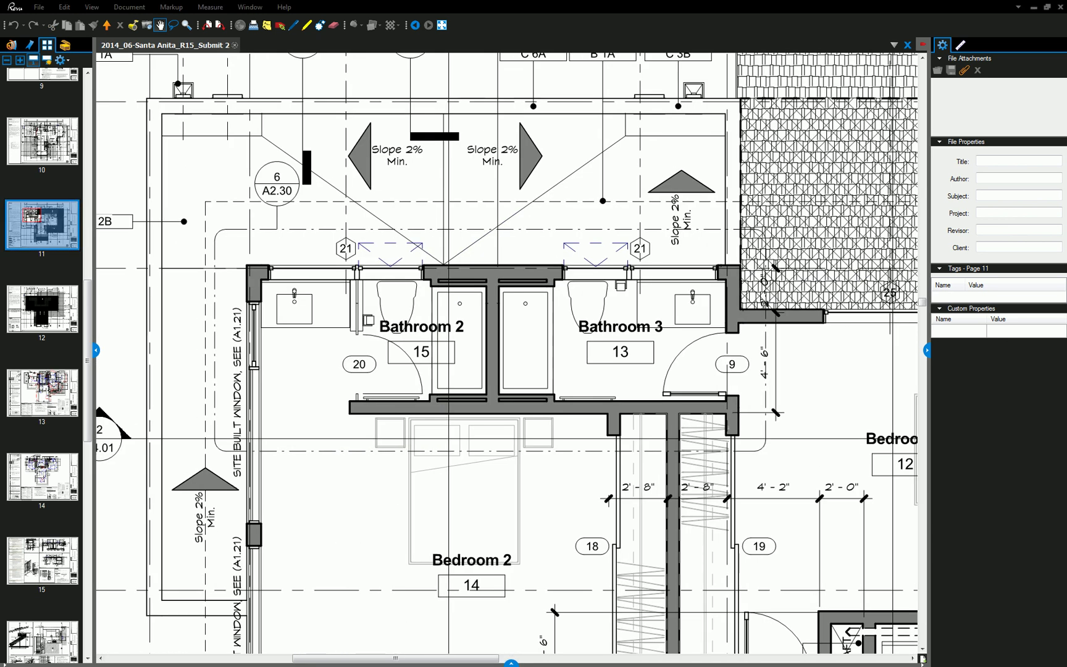
# - Return to the Revit Level 2 plan, highlight both Bath 11 windows together for inspection, and clear the selection
pyautogui.hotkey('alt', 'Tab')
pyautogui.moveTo(827, 315); pyautogui.dragTo(855, 316, button='middle')
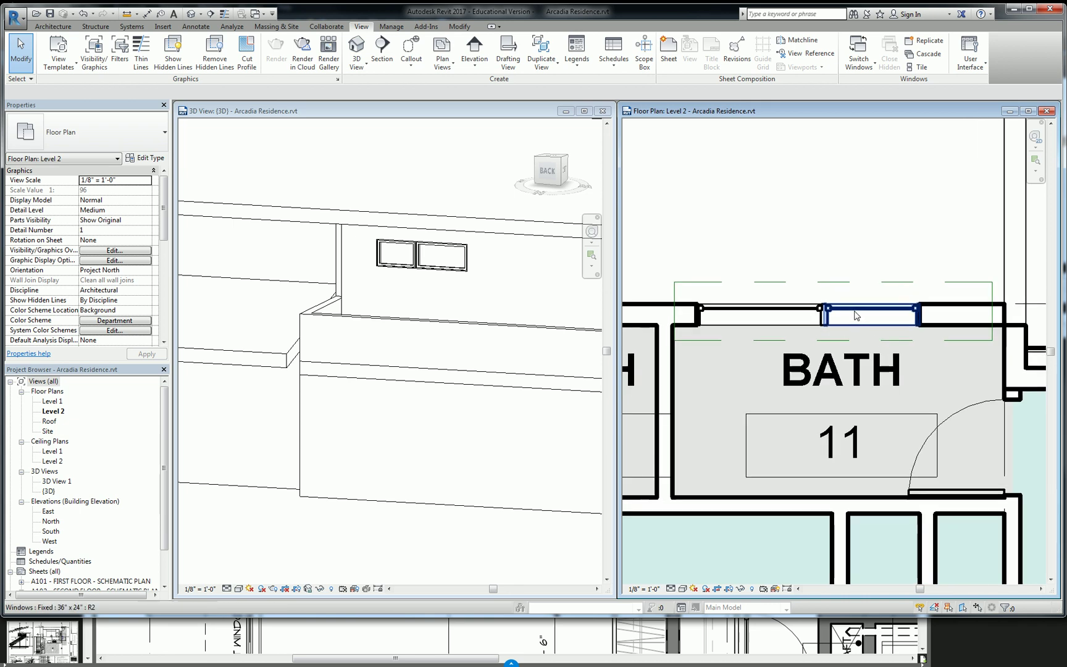
pyautogui.click(855, 315)
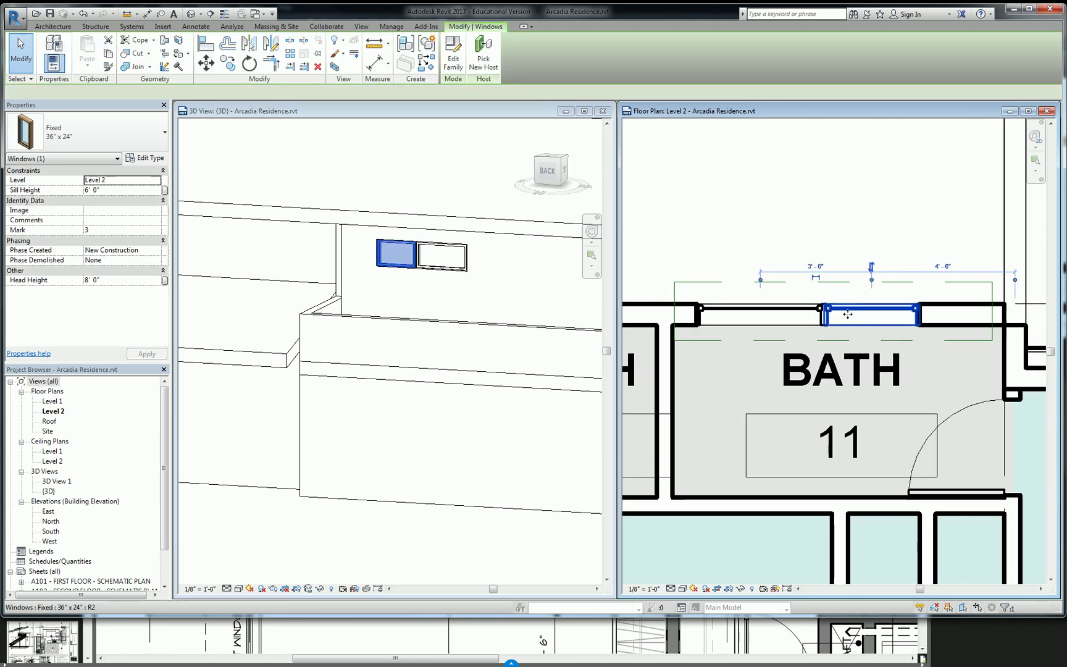
pyautogui.keyDown('ctrl'); pyautogui.click(759, 307); pyautogui.keyUp('ctrl')
pyautogui.moveTo(901, 303); pyautogui.dragTo(914, 298, button='middle')
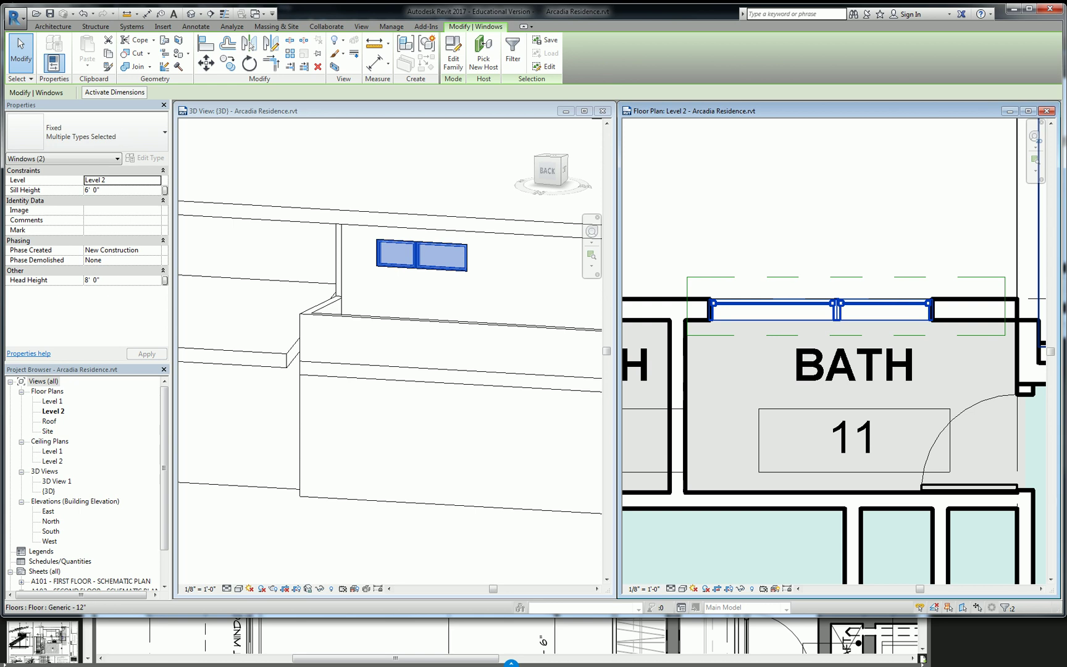
pyautogui.click(832, 200)
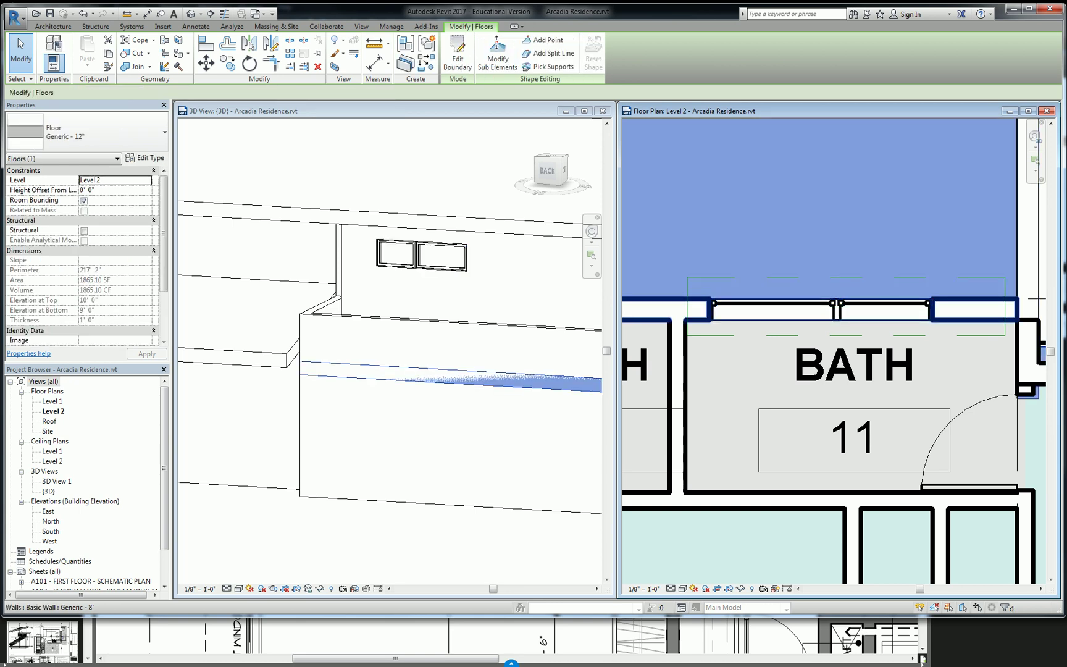
pyautogui.press('Escape')
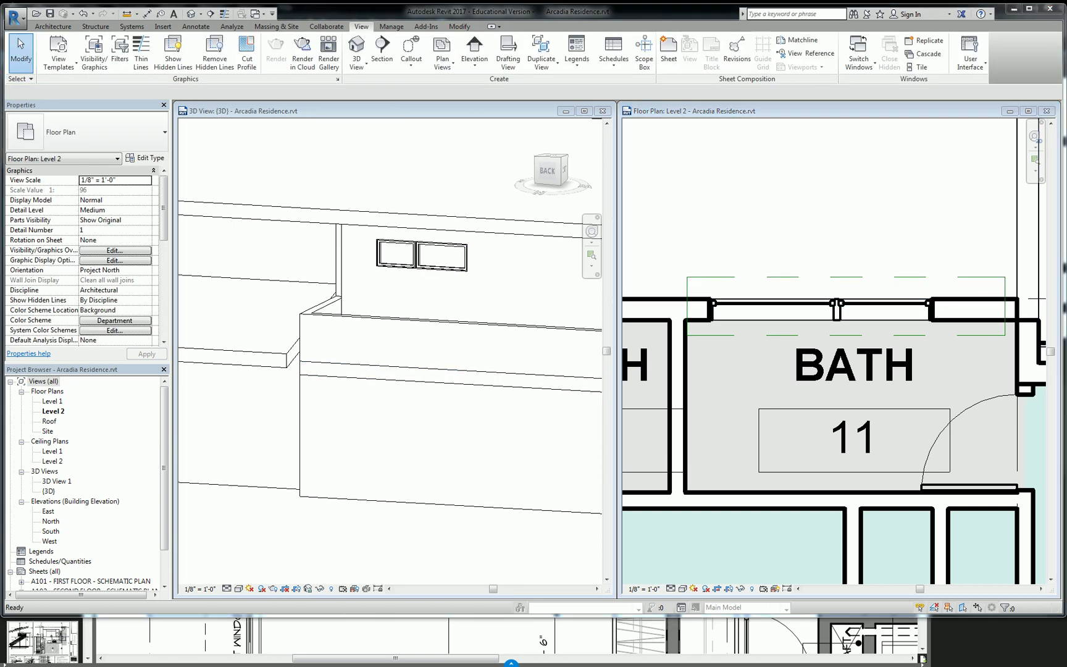